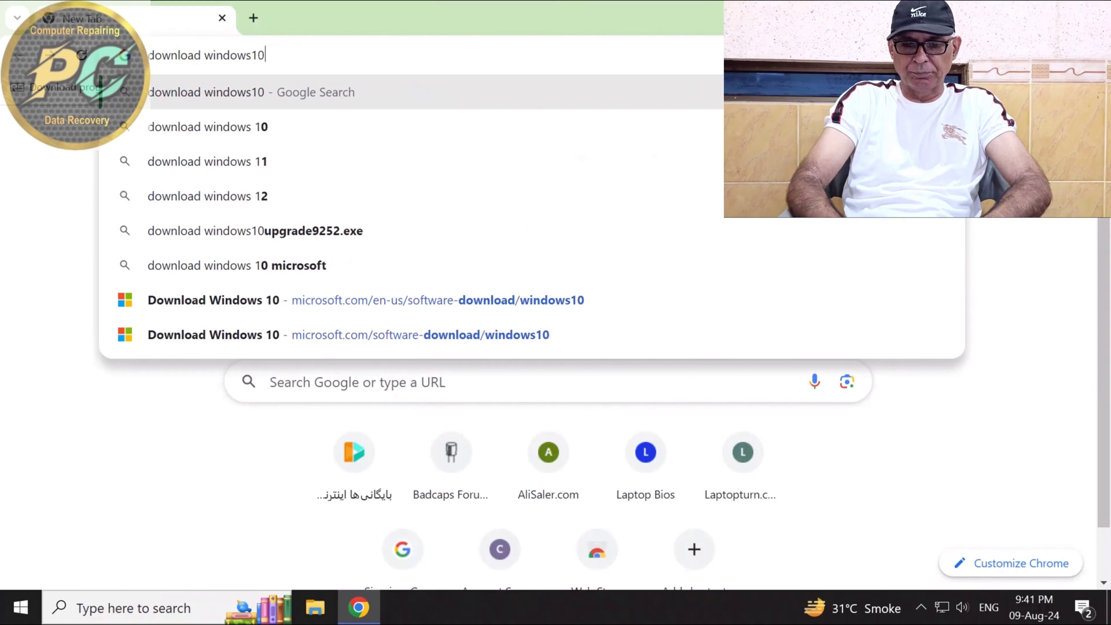
# Search for "download windows10" and open Microsoft's Download Windows 10 page.
pyautogui.press('Return')
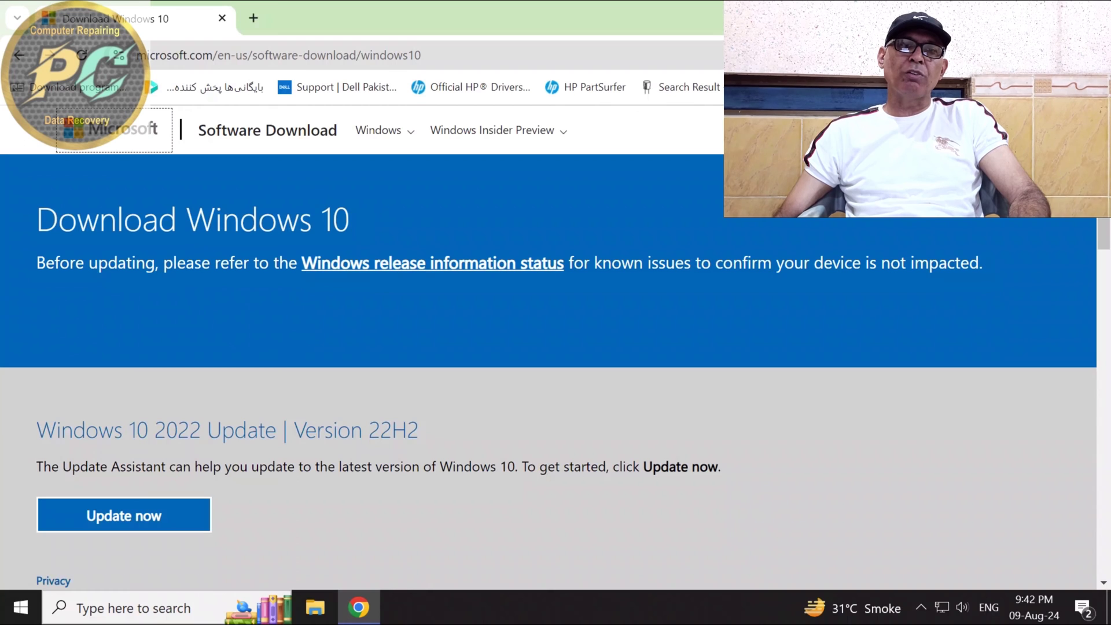
pyautogui.scroll(-1, 123, 428)
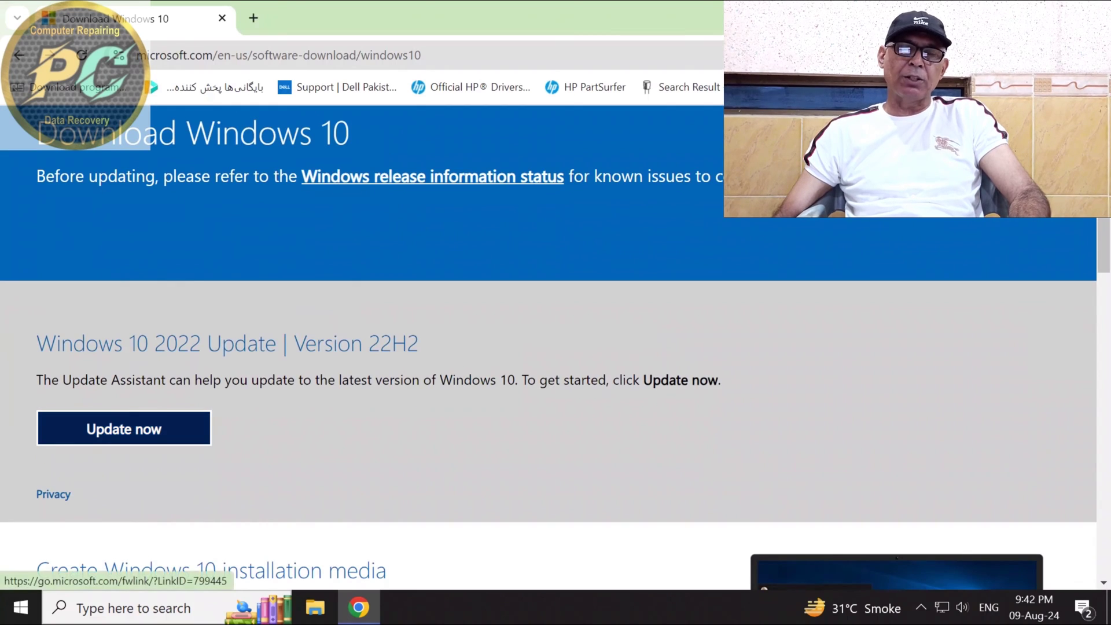
pyautogui.click(277, 55)
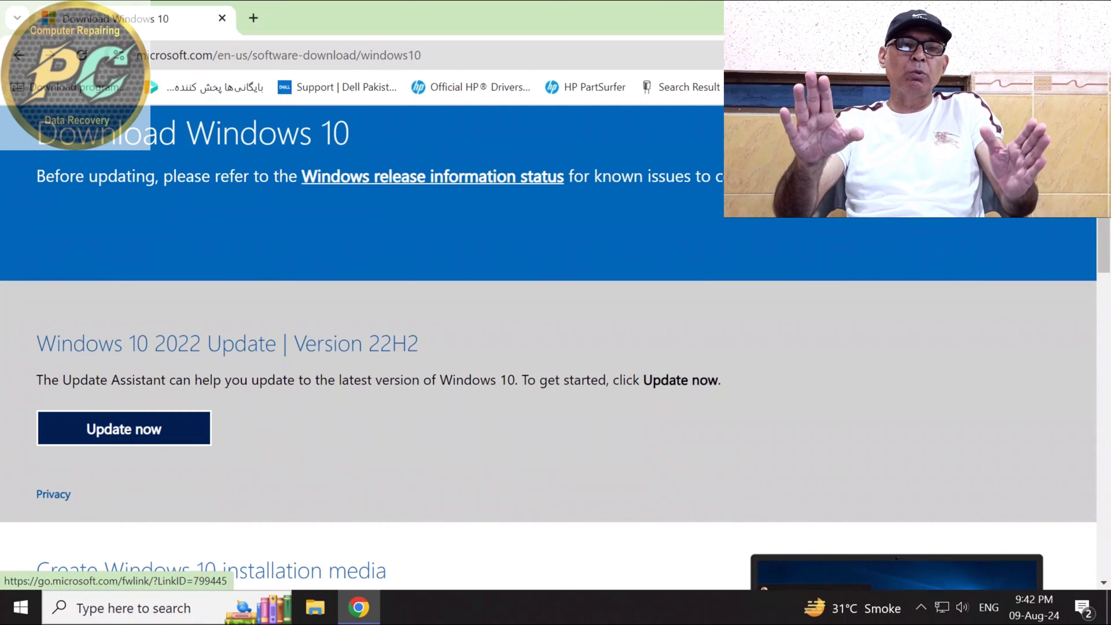
# Download the Windows 10 media creation tool and open the folder that contains the saved file.
pyautogui.scroll(-3, 123, 428)
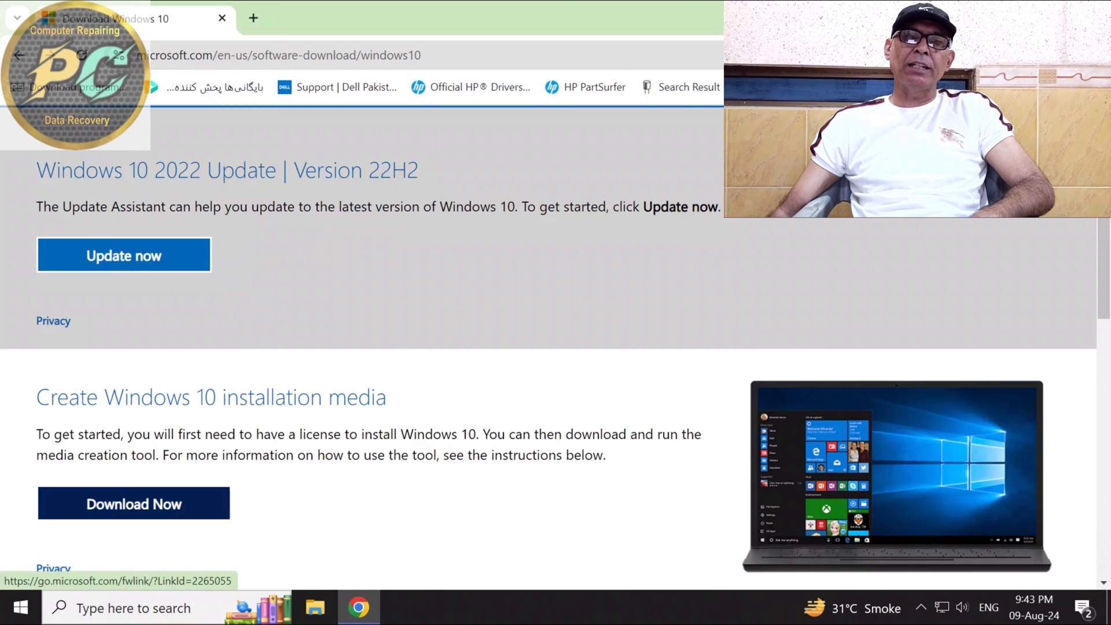
pyautogui.click(134, 504)
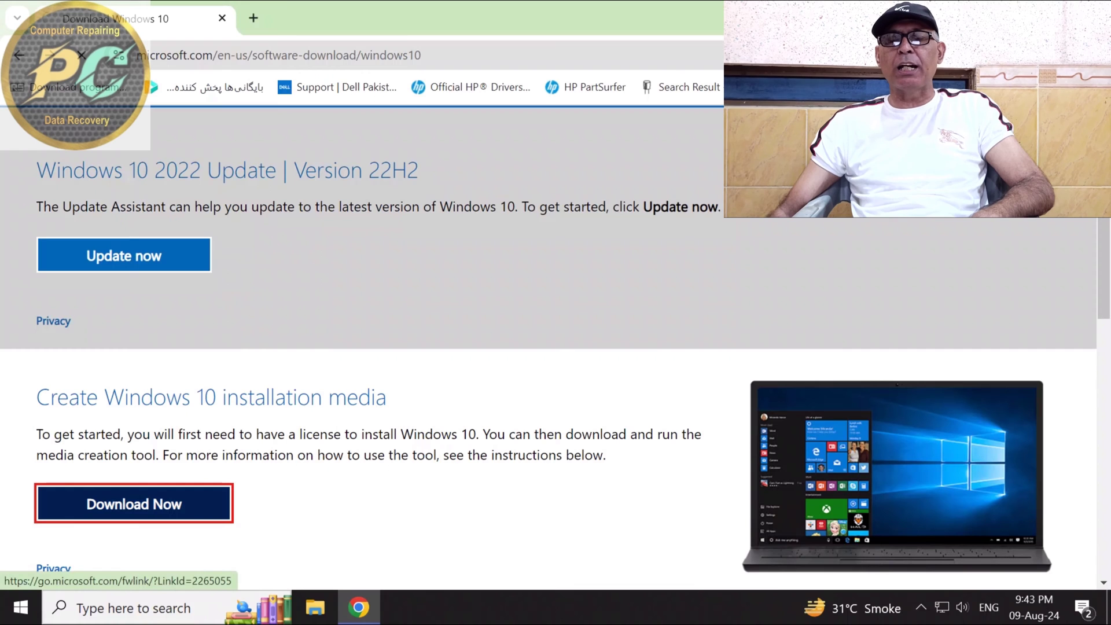
pyautogui.click(510, 362)
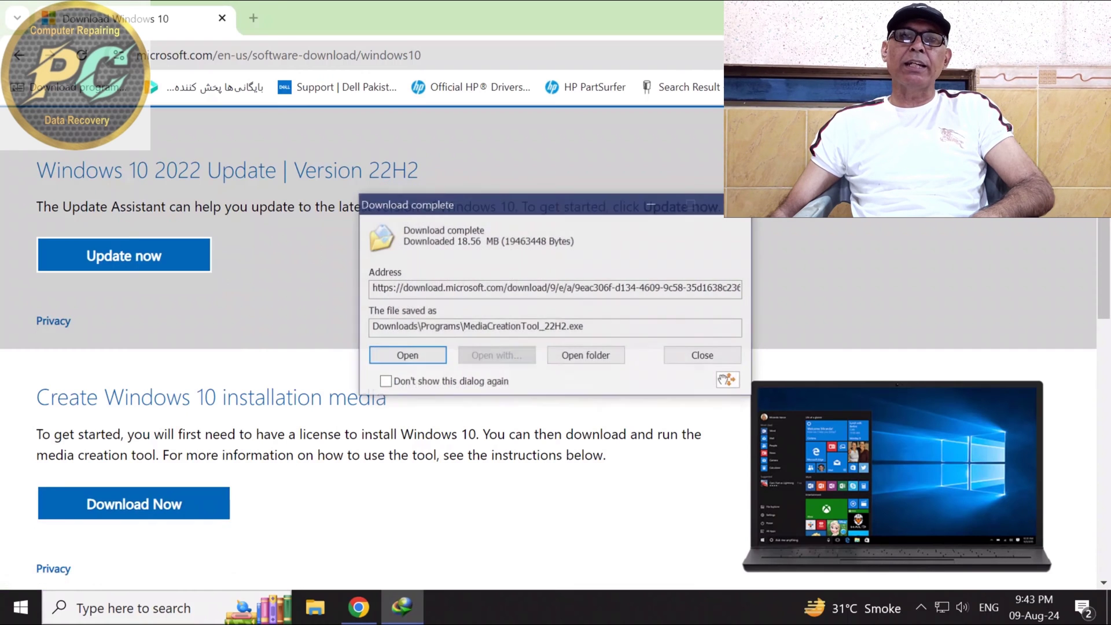
pyautogui.click(586, 354)
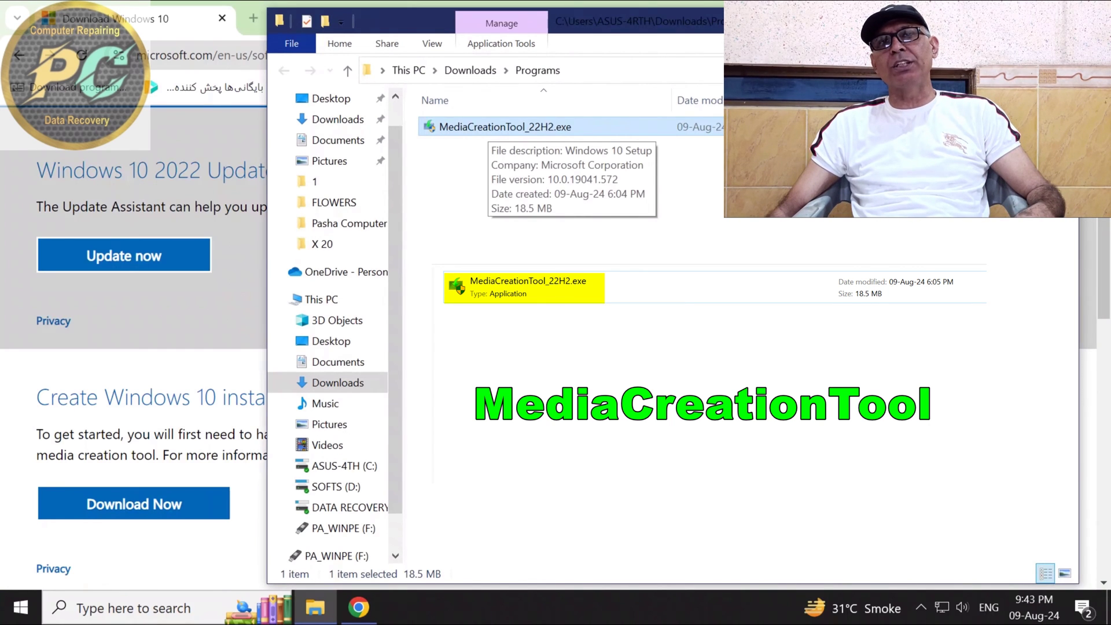
# Run MediaCreationTool_22H2.exe as administrator and accept the license terms.
pyautogui.rightClick(480, 127)
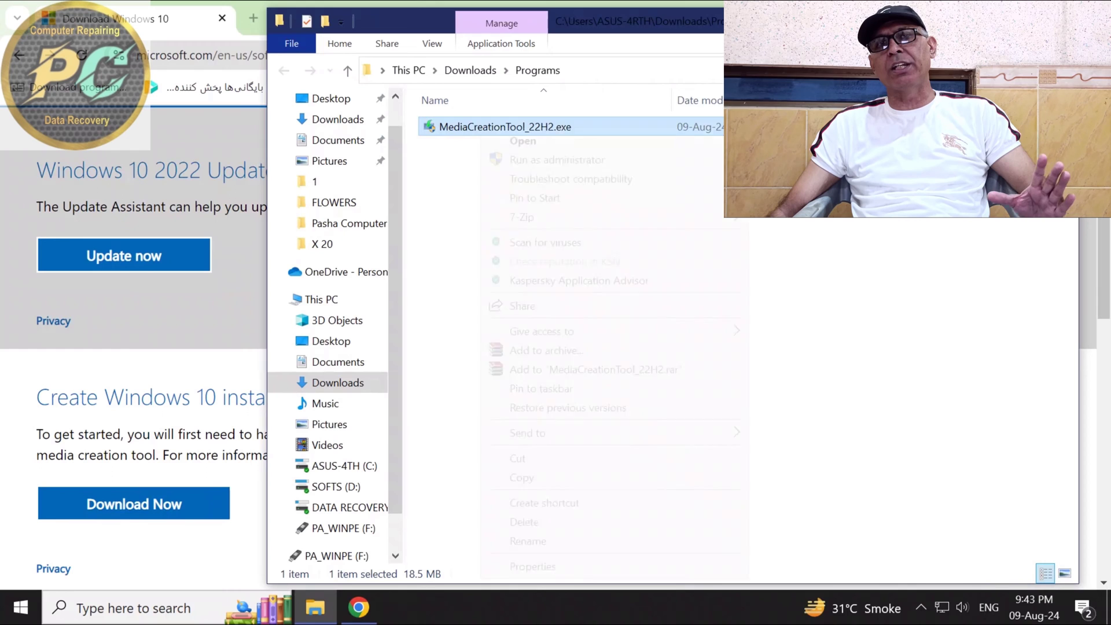
pyautogui.click(557, 160)
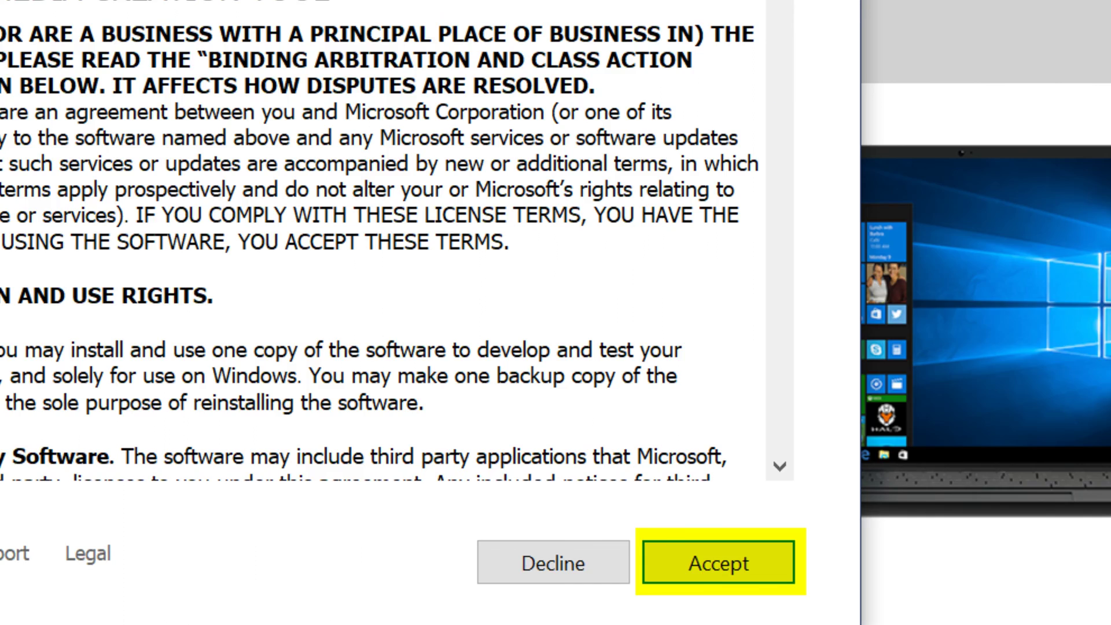
pyautogui.click(718, 562)
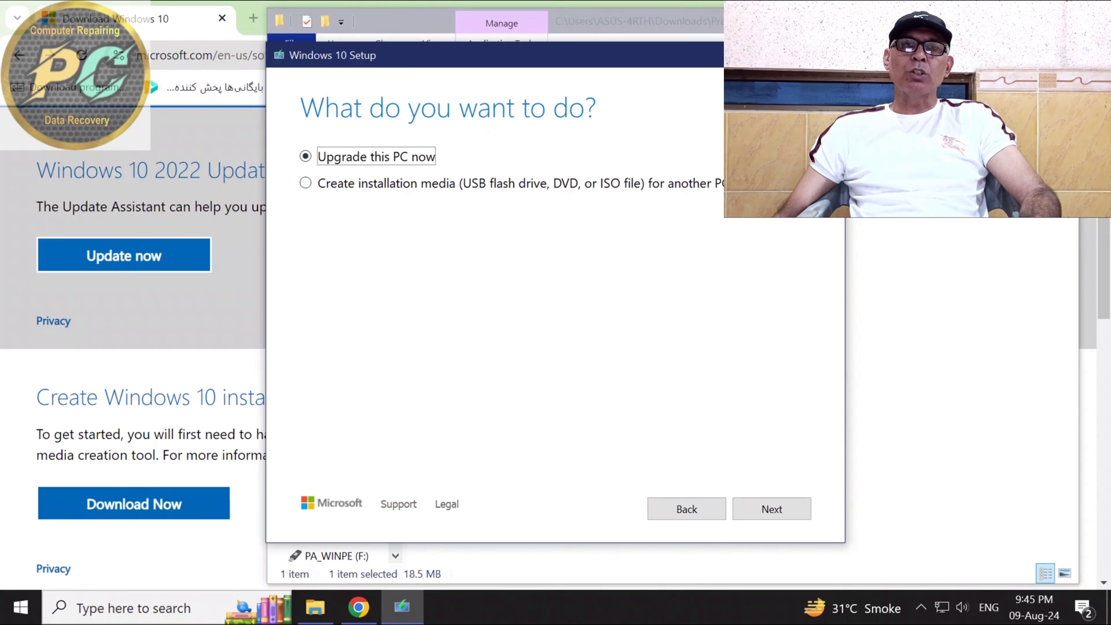
# Choose to create installation media (USB flash drive, DVD, or ISO file) for another PC and continue.
pyautogui.click(304, 183)
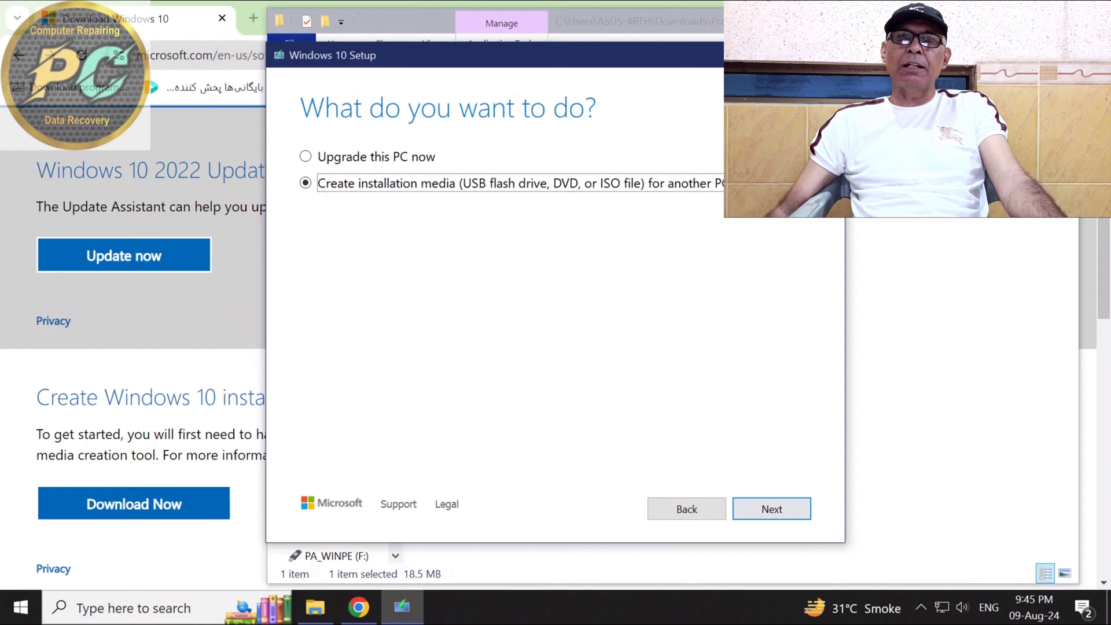
pyautogui.press('Return')
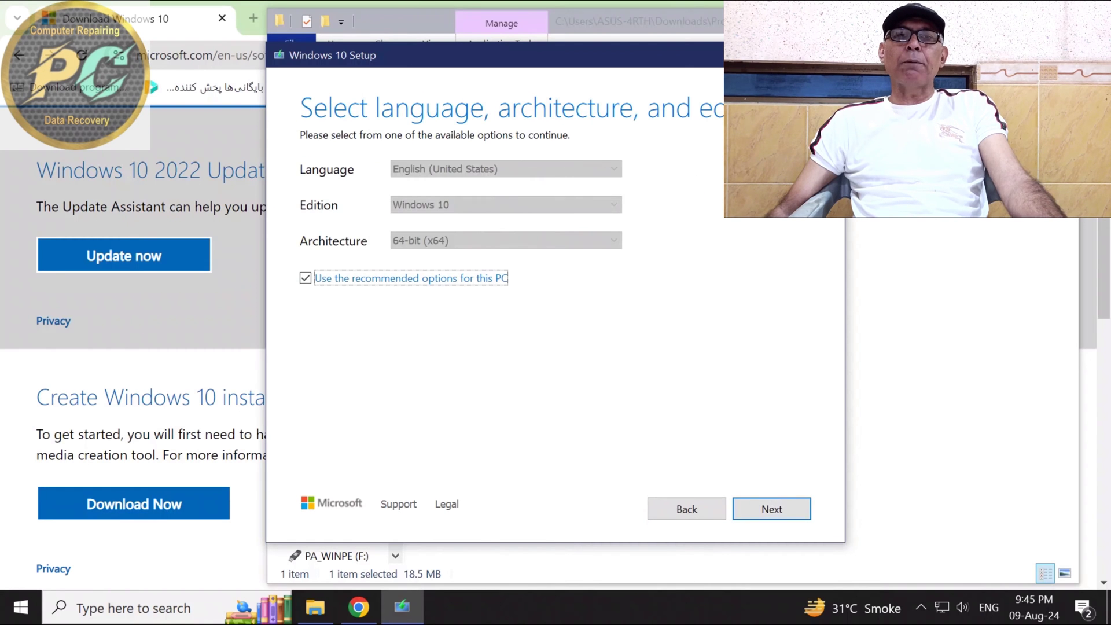
# Turn off the recommended options for this PC and keep English (United States) as the language.
pyautogui.press('space')
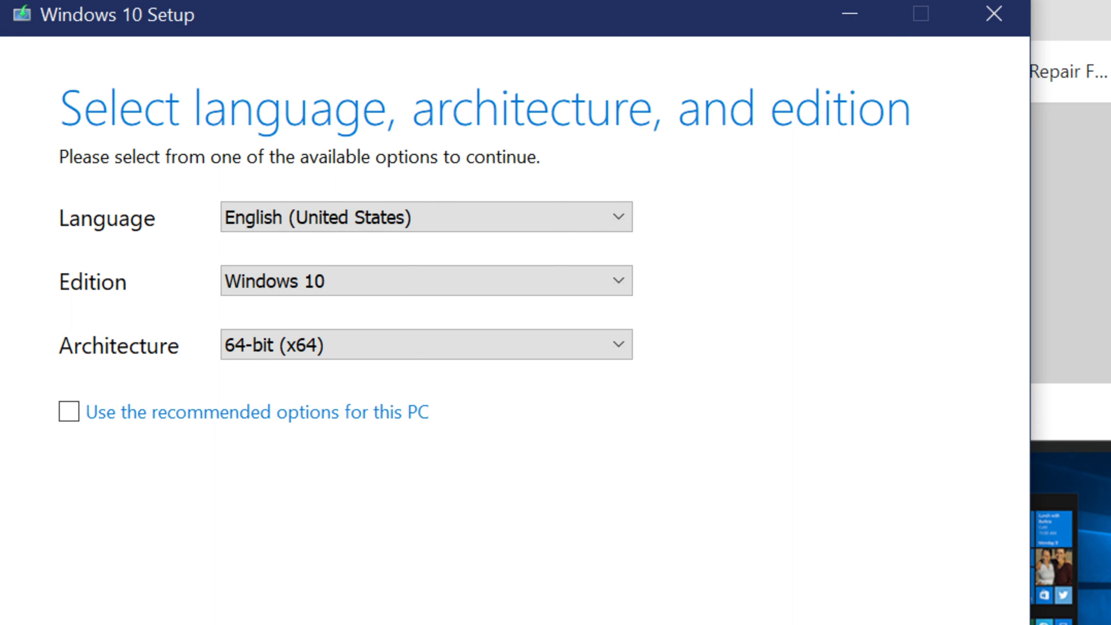
pyautogui.press('space')
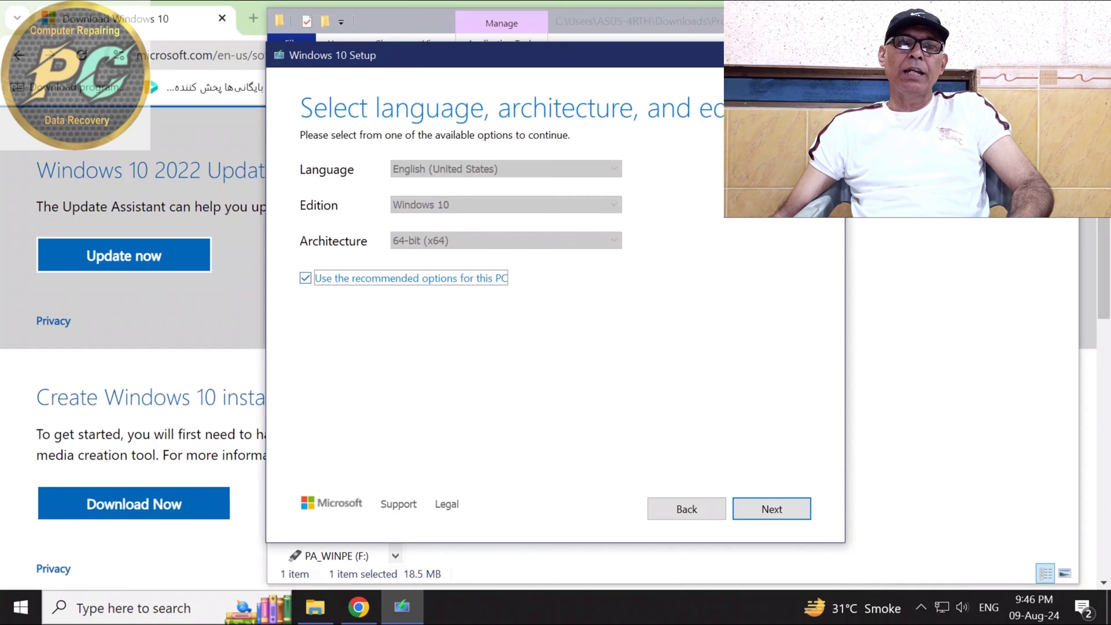
pyautogui.press('space')
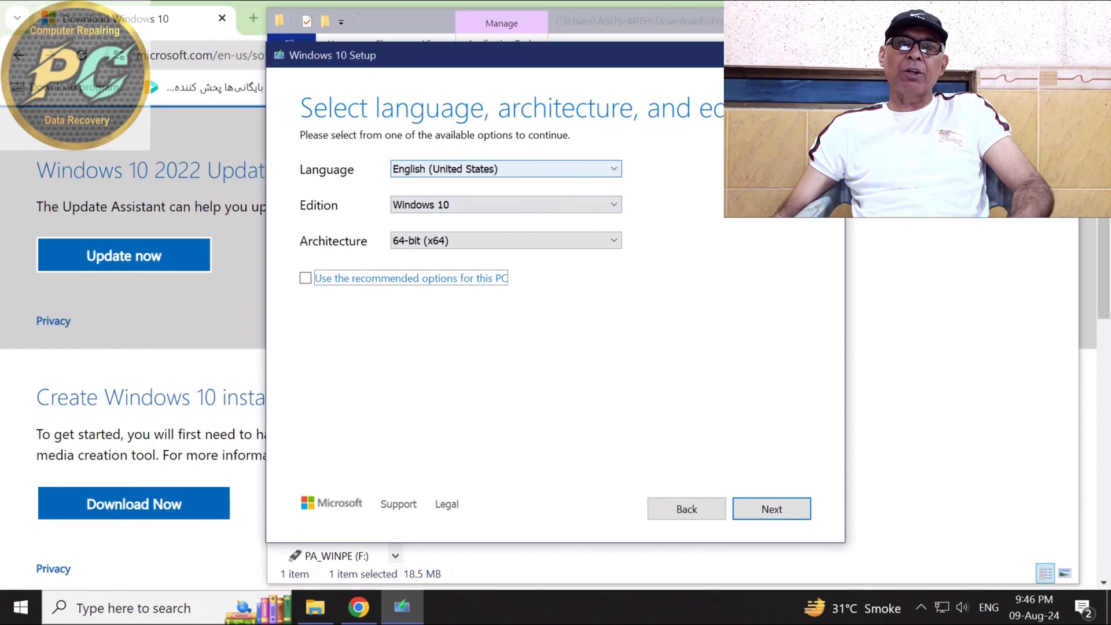
pyautogui.click(503, 168)
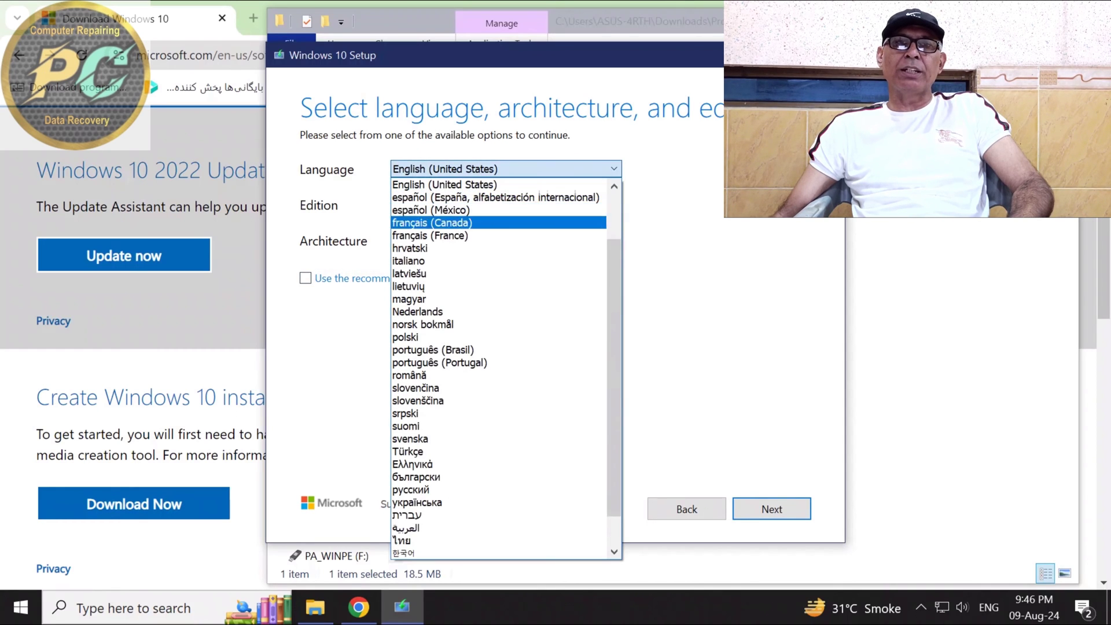
pyautogui.press('Return')
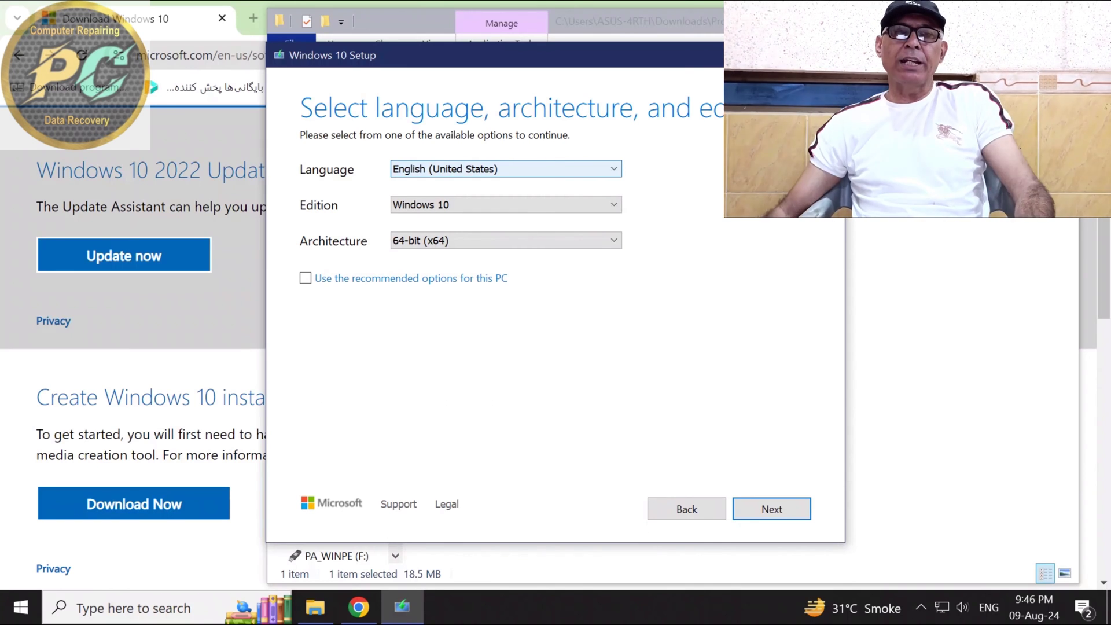
# Set the architecture of the Windows 10 installation media to Both.
pyautogui.click(506, 240)
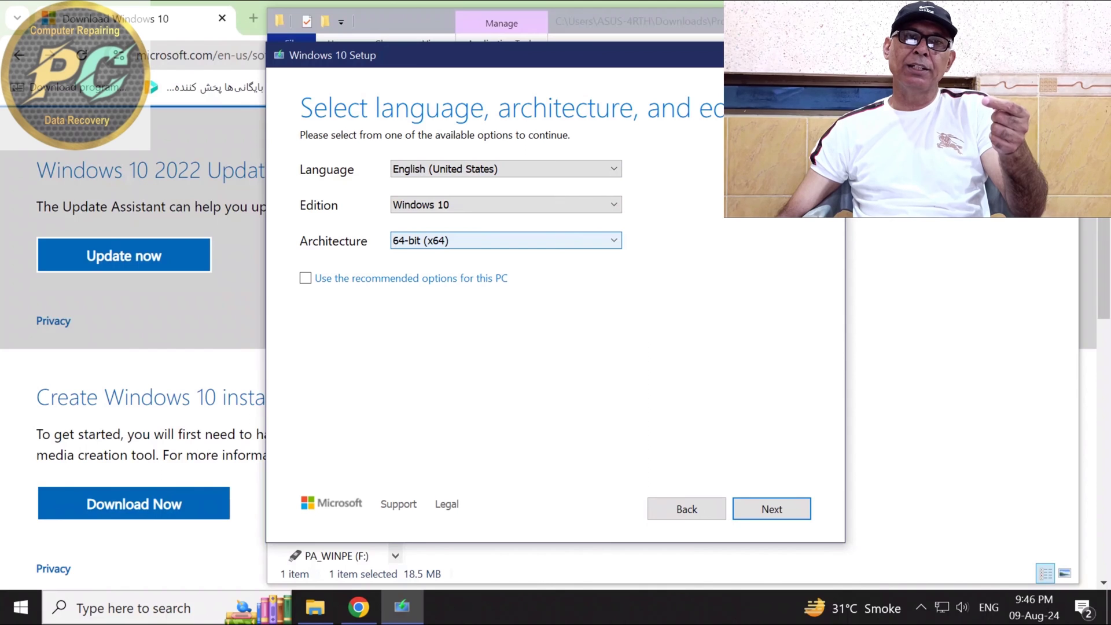
pyautogui.hotkey('alt', 'Down')
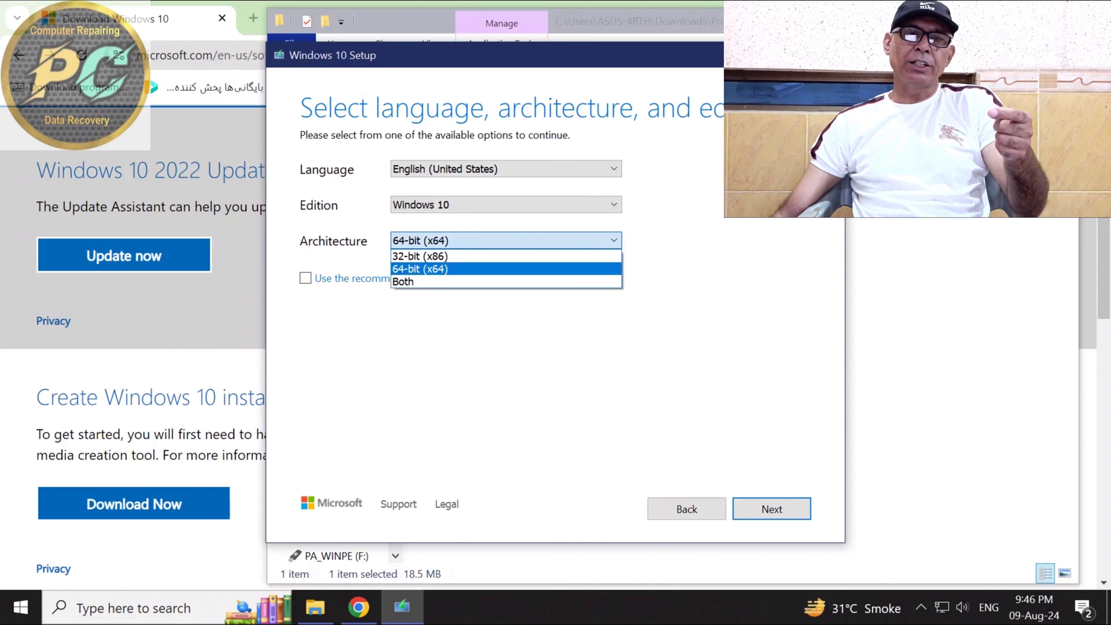
pyautogui.press('Up')
pyautogui.press('Down')
pyautogui.press('Down')
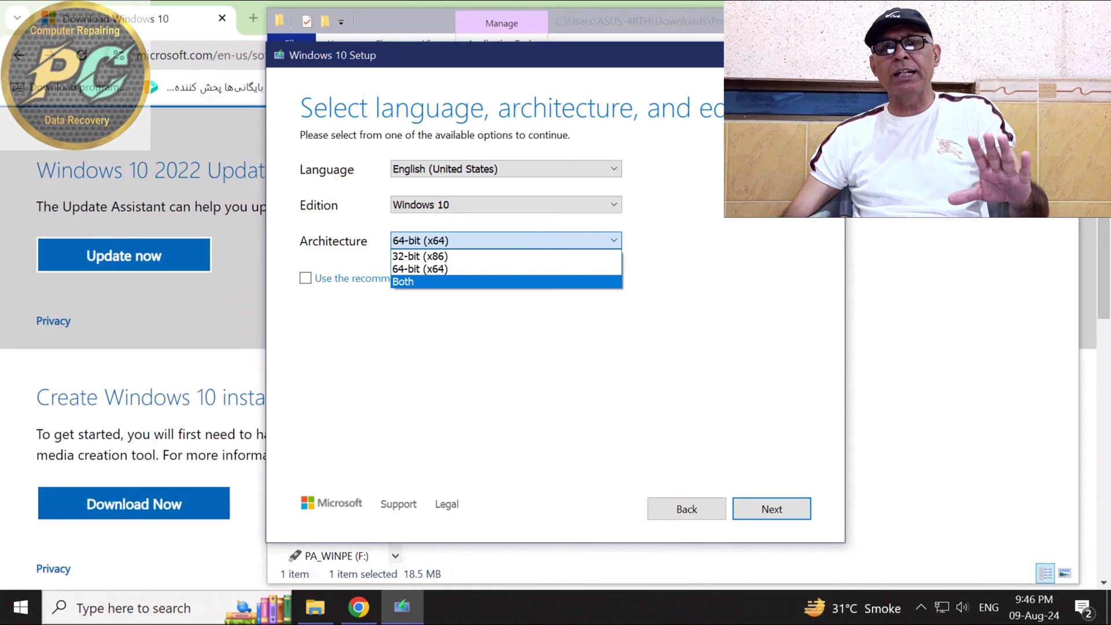
pyautogui.press('Return')
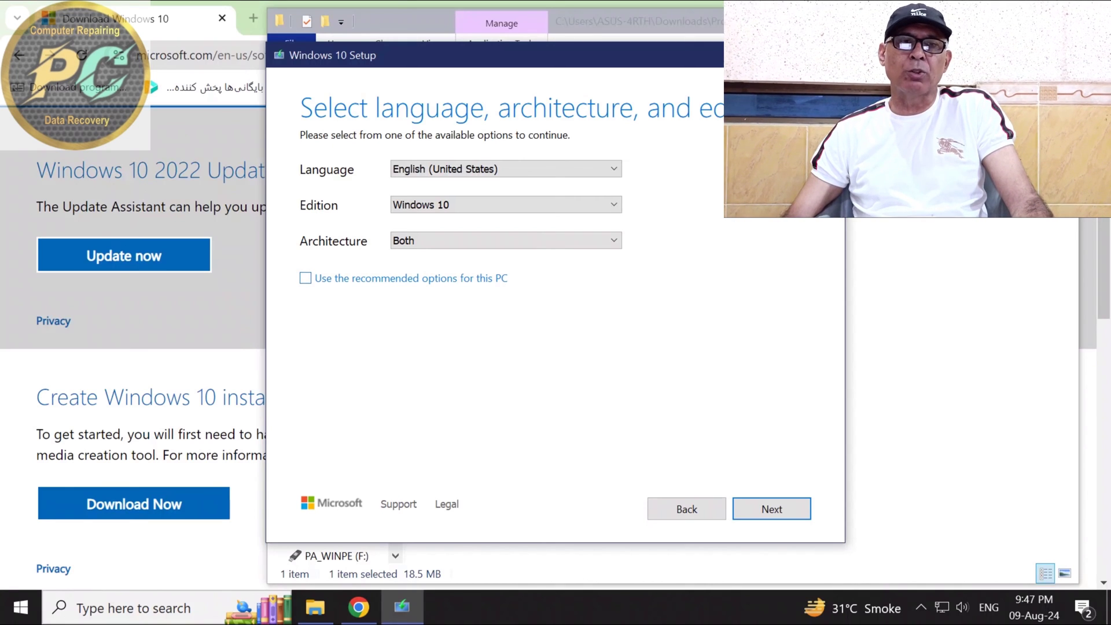
# Use the recommended options for this PC and choose USB flash drive as the installation media.
pyautogui.click(305, 278)
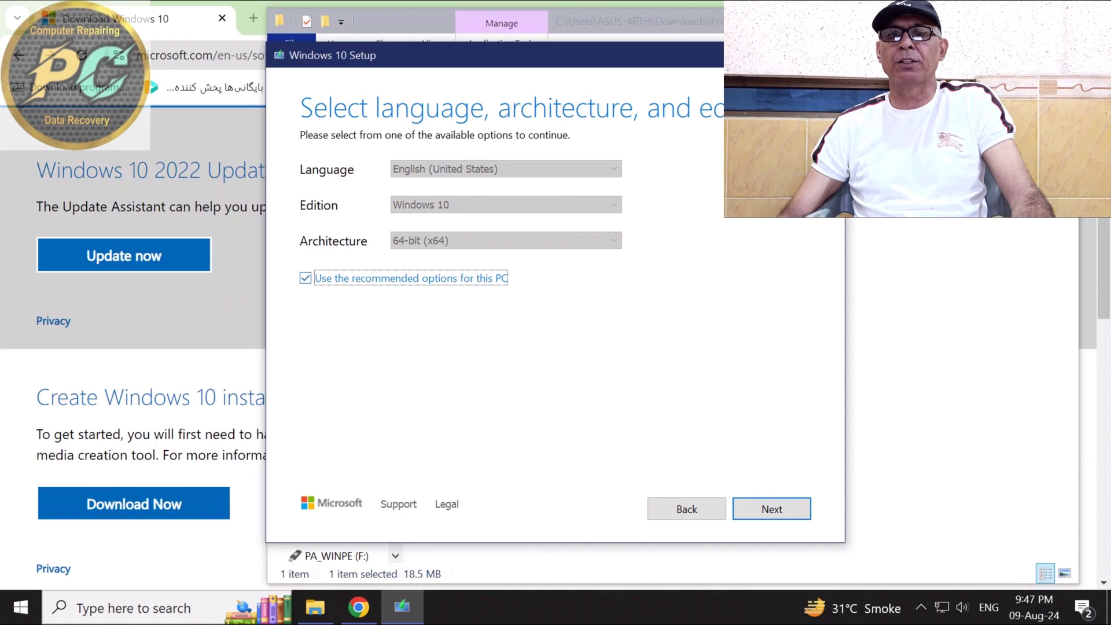
pyautogui.click(771, 508)
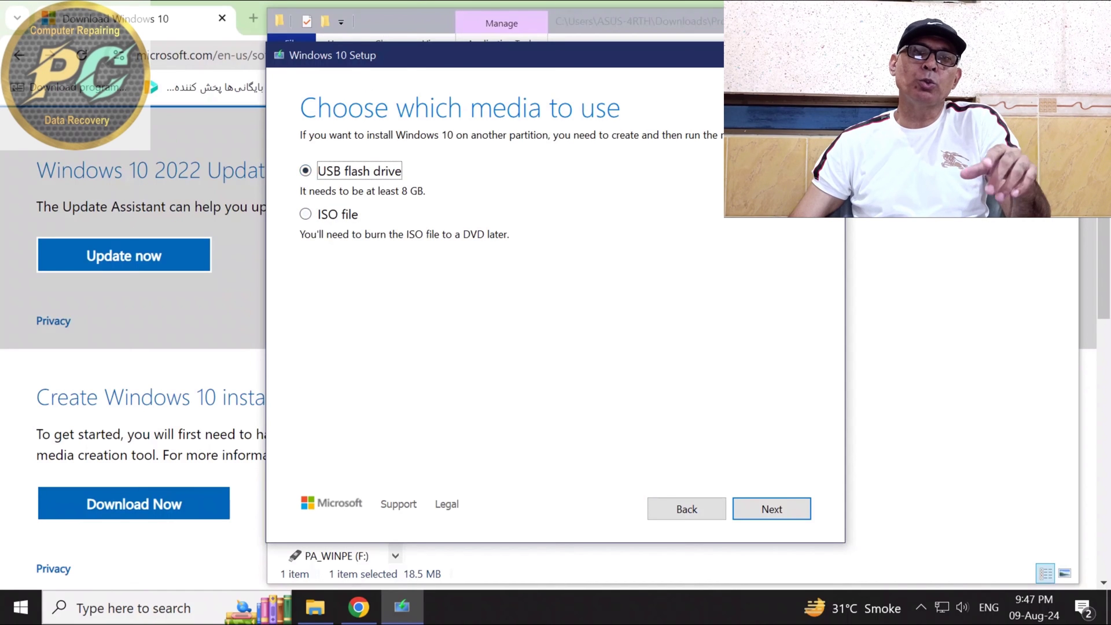
pyautogui.press('Down')
pyautogui.press('Up')
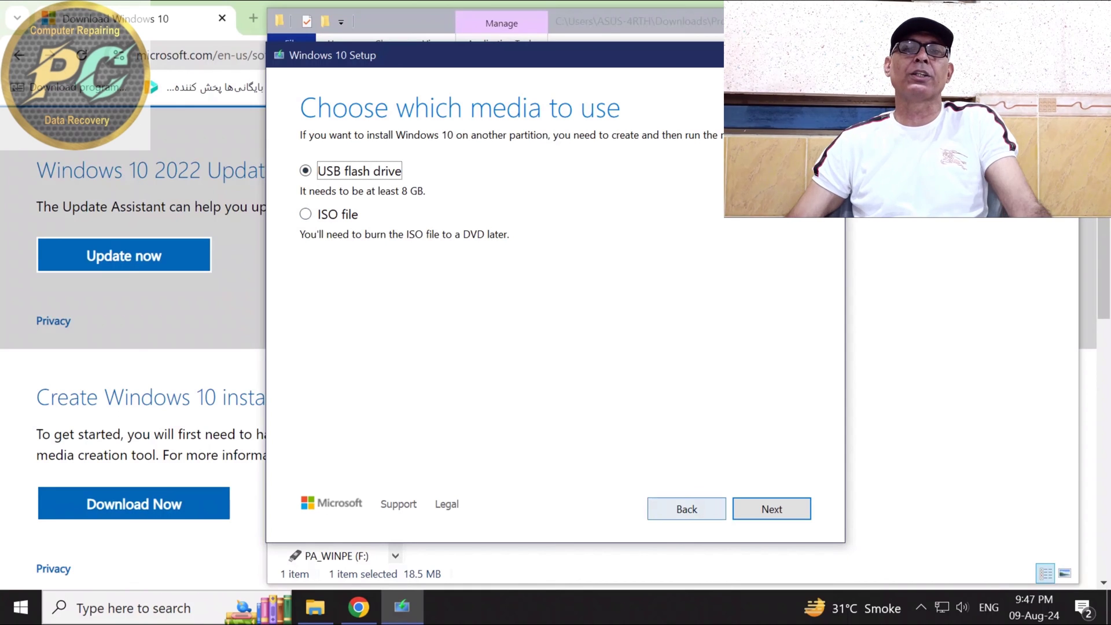
pyautogui.press('Return')
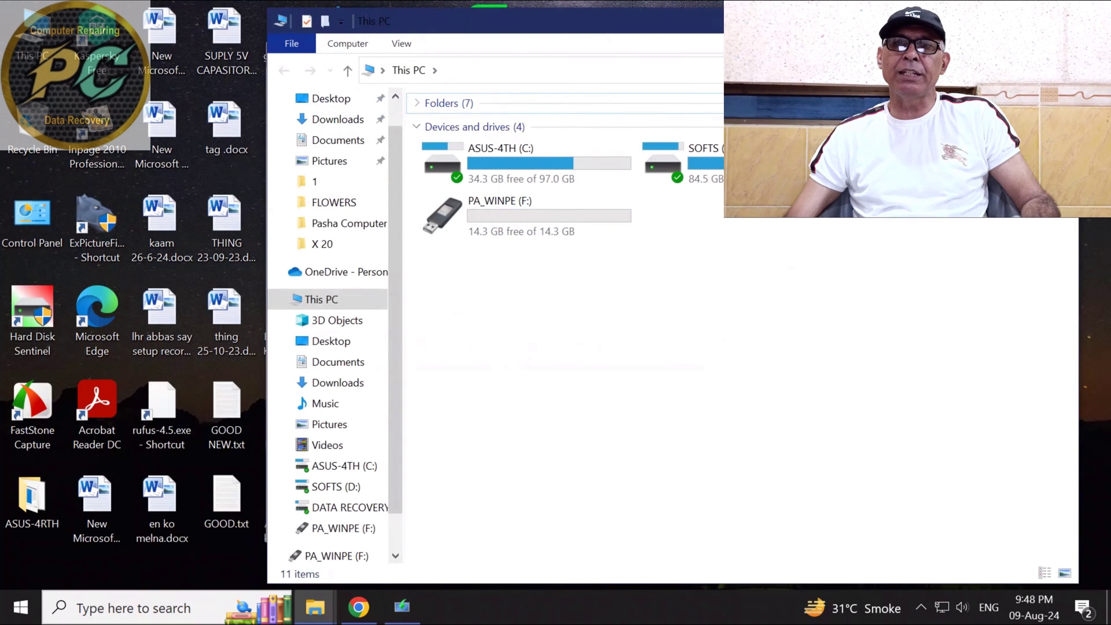
# Select the PA_WINPE (F:) drive in This PC and exit the background program with the 39 and 40 notification-area indicators.
pyautogui.moveTo(659, 259); pyautogui.dragTo(432, 211)
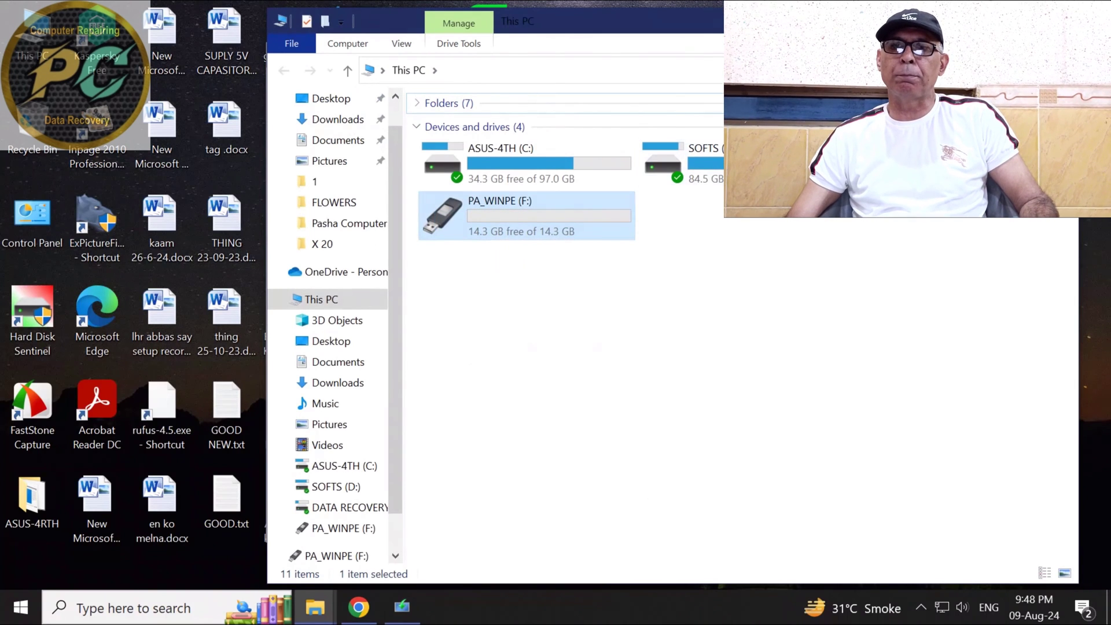
pyautogui.click(920, 606)
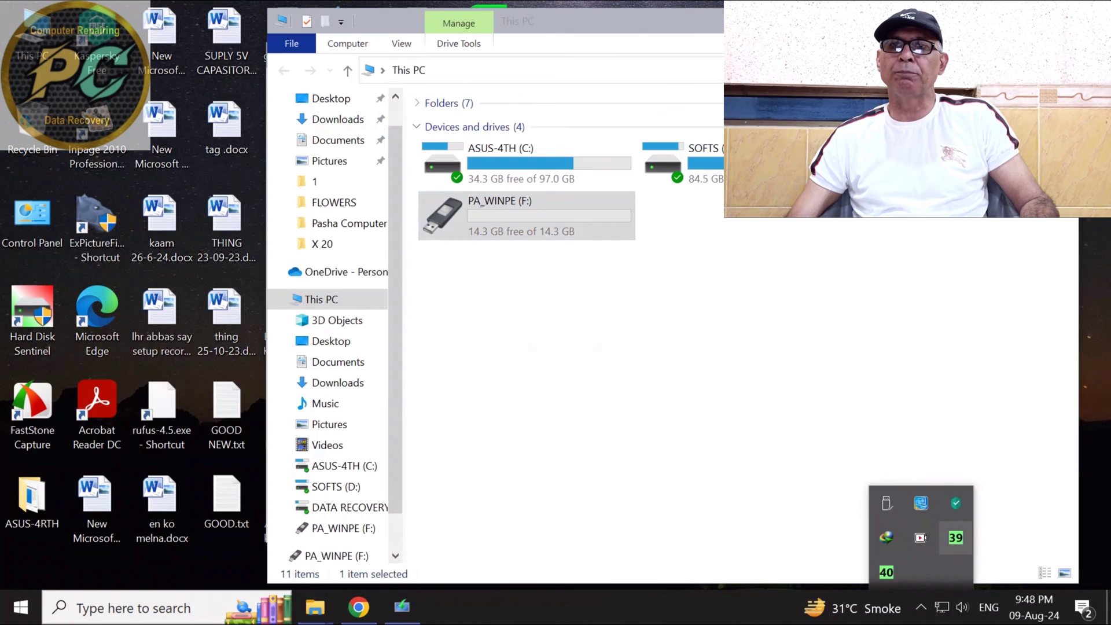
pyautogui.rightClick(955, 537)
pyautogui.click(934, 520)
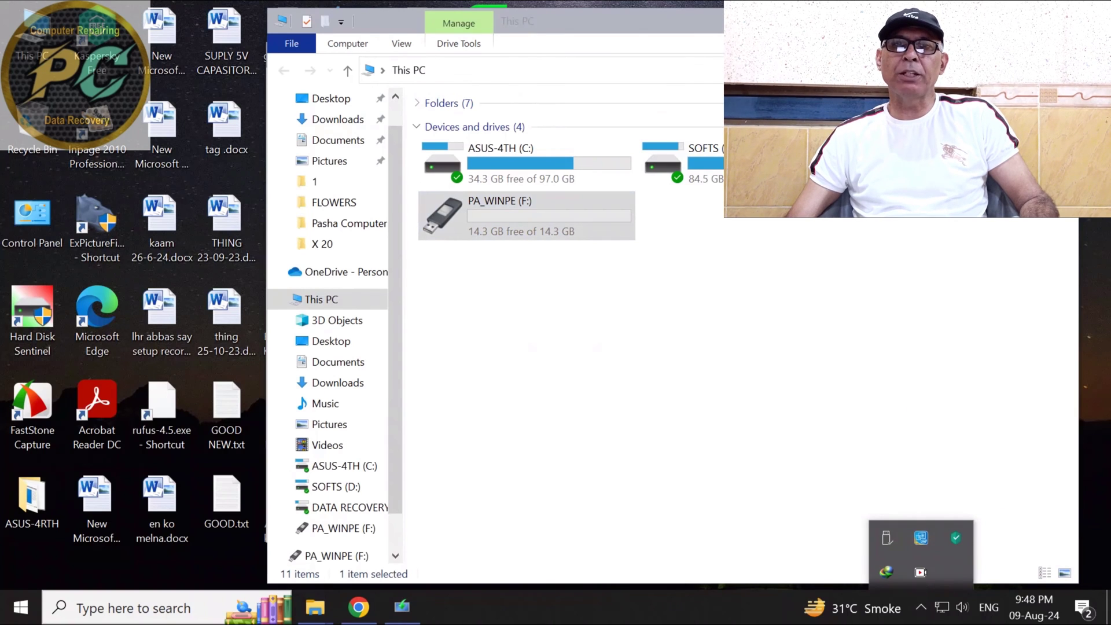
# Switch back to Windows 10 Setup, create the installation media on removable drive F: (PA_WINPE), and finish the setup.
pyautogui.click(358, 606)
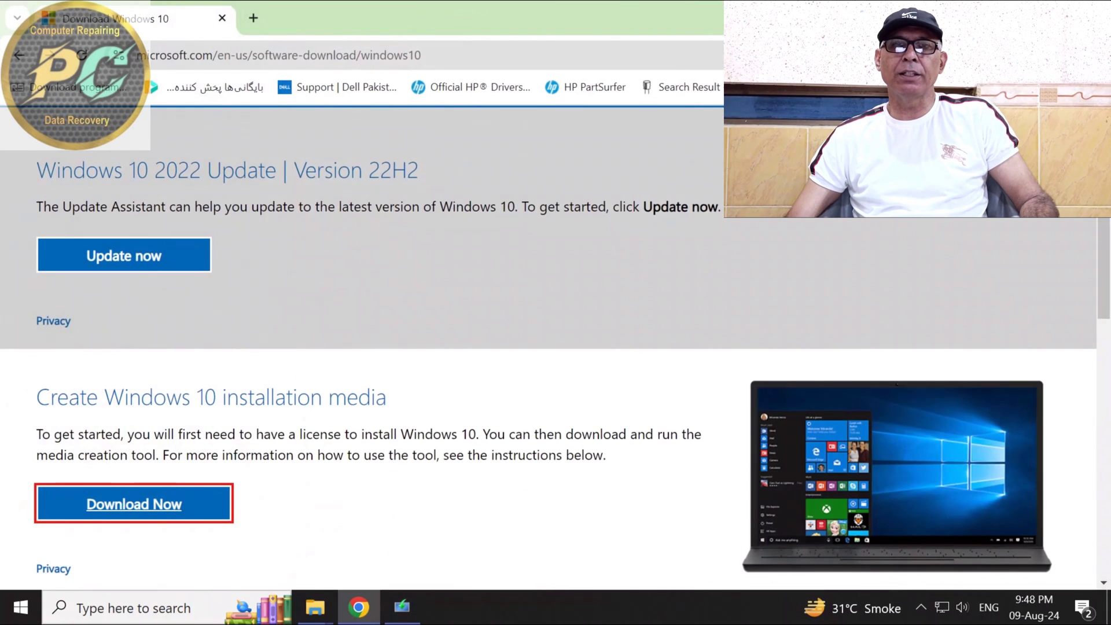
pyautogui.click(402, 607)
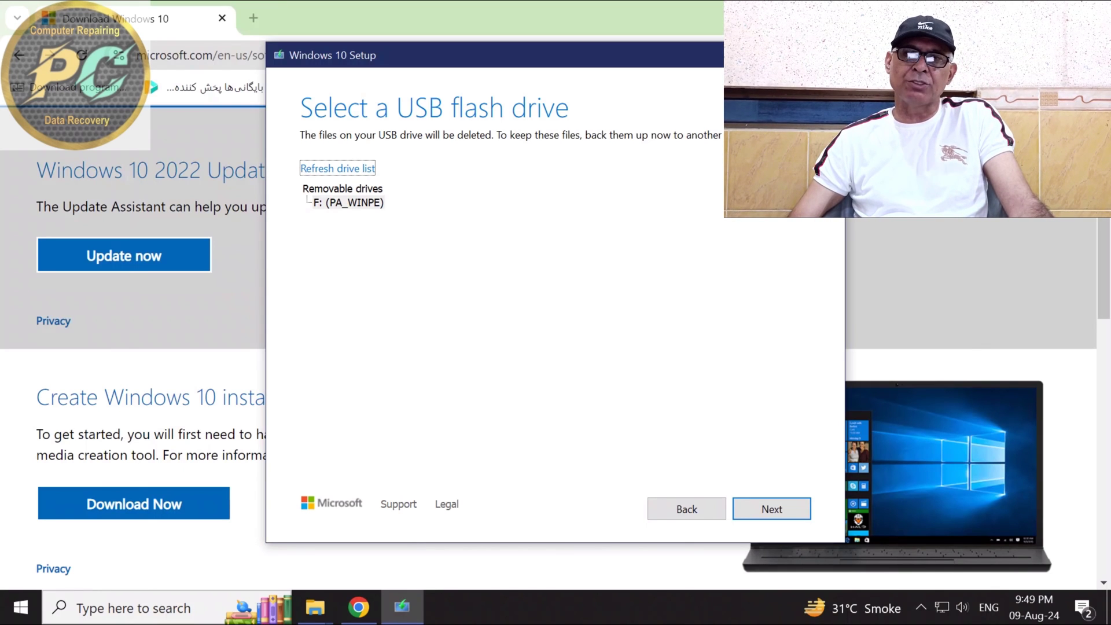
pyautogui.press('Return')
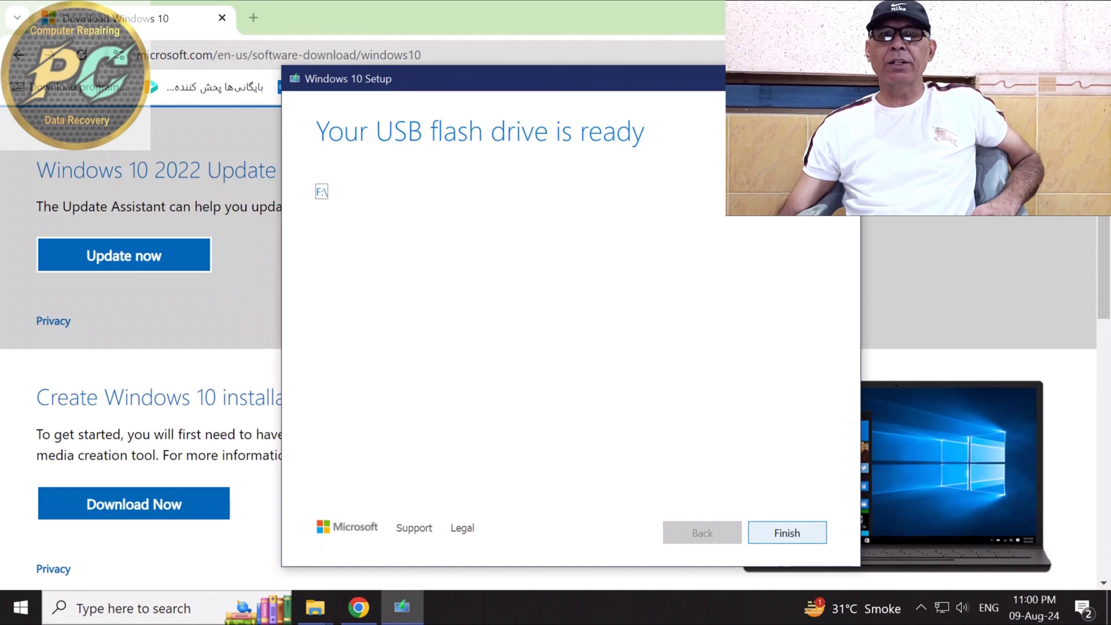
pyautogui.press('Return')
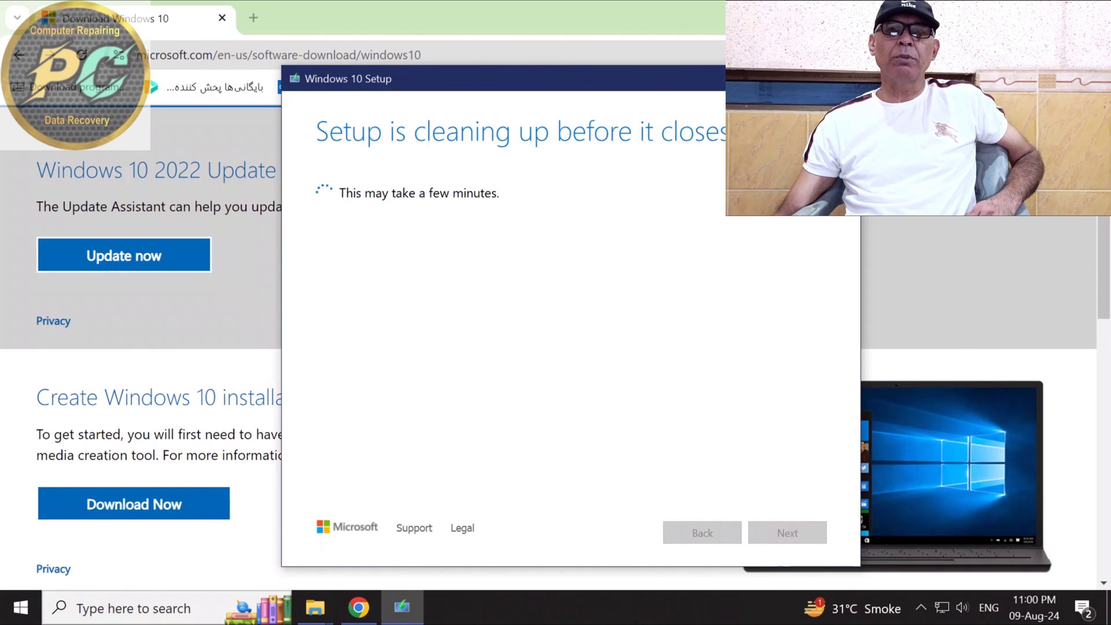